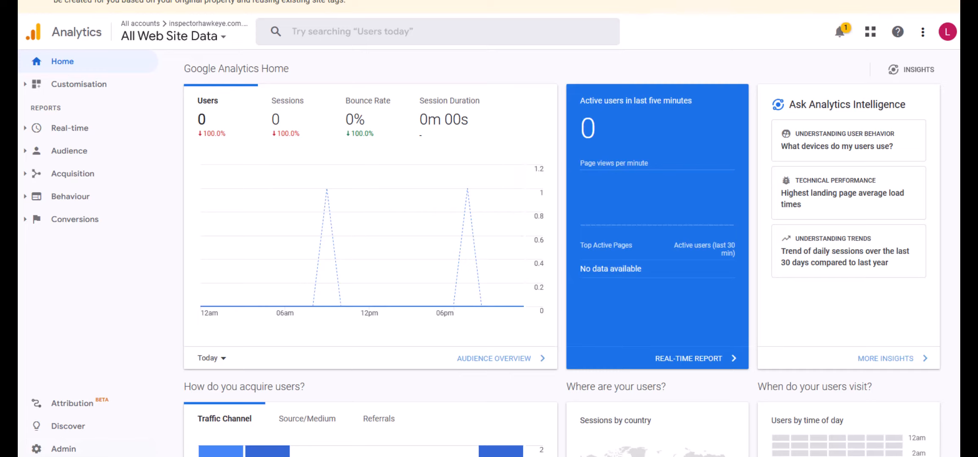
Start creating a new Google Analytics 4 property in the account administration and name it "Inspector Hawkeye".
{"action": "left_click", "coordinate": [64, 448]}
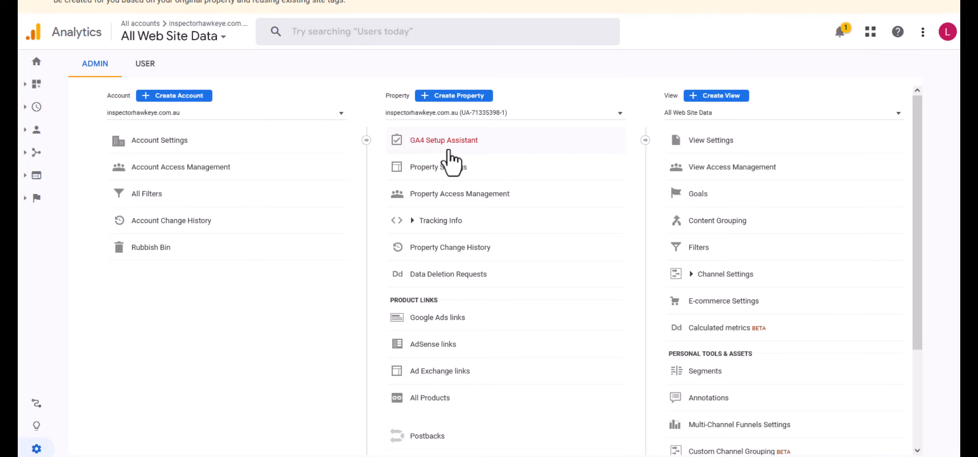
{"action": "left_click", "coordinate": [450, 98]}
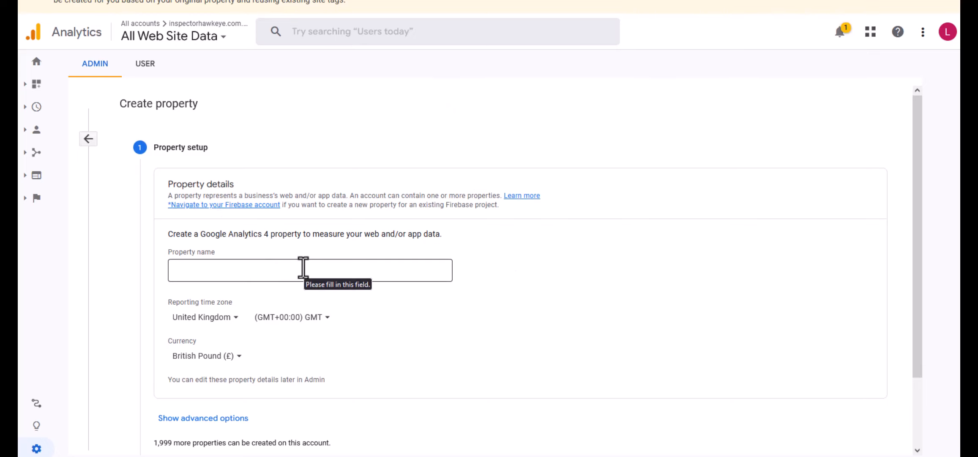
{"action": "left_click", "coordinate": [280, 273]}
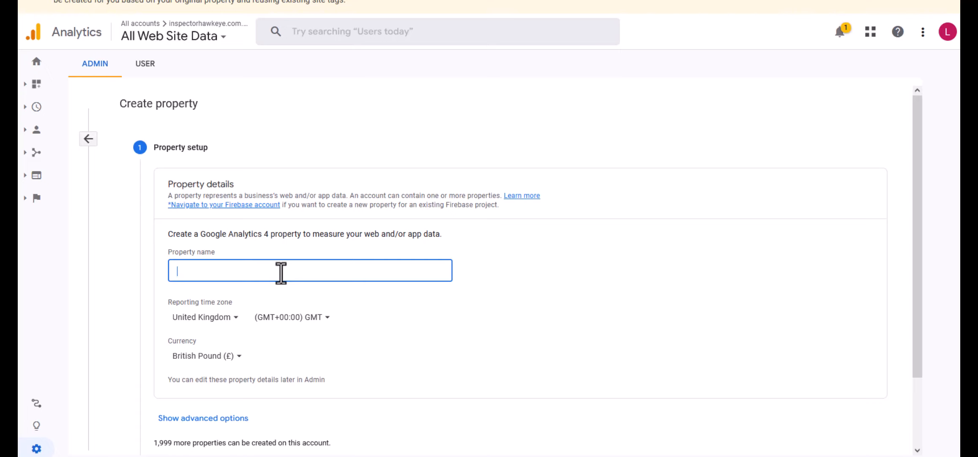
{"action": "type", "text": "Inspecor"}
{"action": "key", "text": "BackSpace"}
{"action": "key", "text": "BackSpace"}
{"action": "key", "text": "BackSpace"}
{"action": "type", "text": "tor Hawkeye"}
Set the property's reporting time zone to Australia, Melbourne Time, and its currency to Australian Dollar.
{"action": "left_click", "coordinate": [227, 318]}
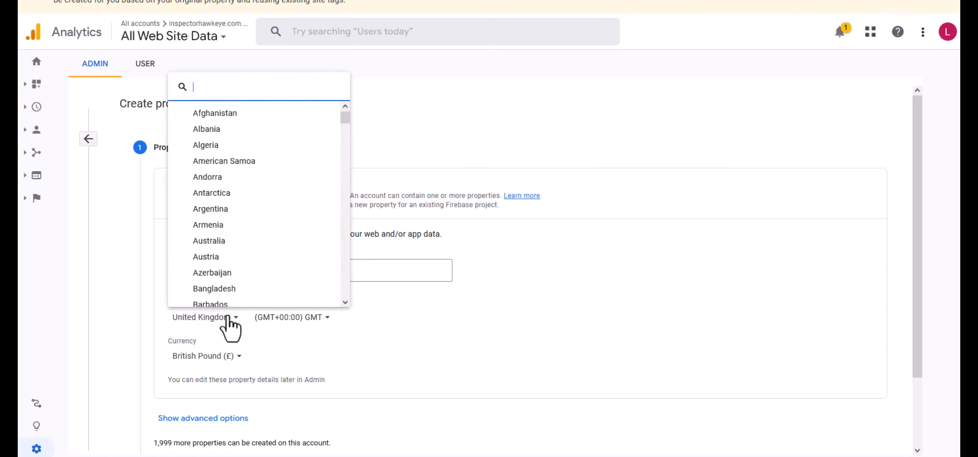
{"action": "left_click", "coordinate": [225, 242]}
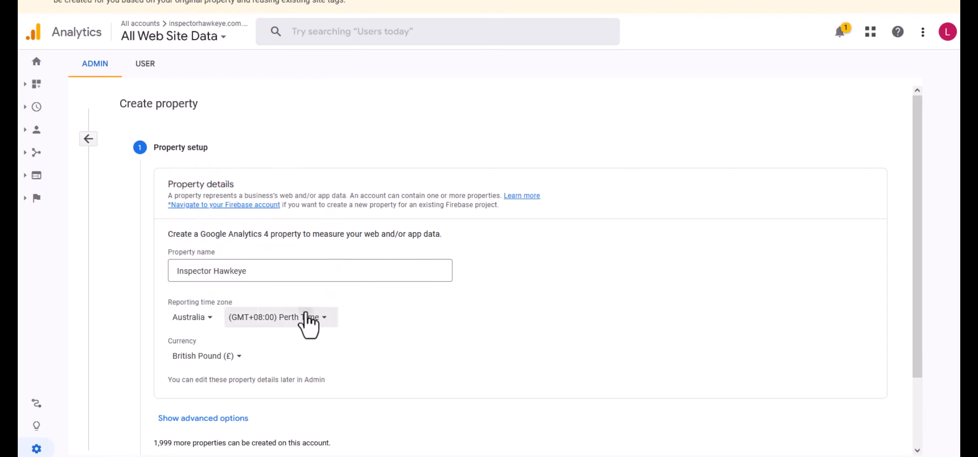
{"action": "left_click", "coordinate": [308, 318]}
{"action": "left_click", "coordinate": [318, 446]}
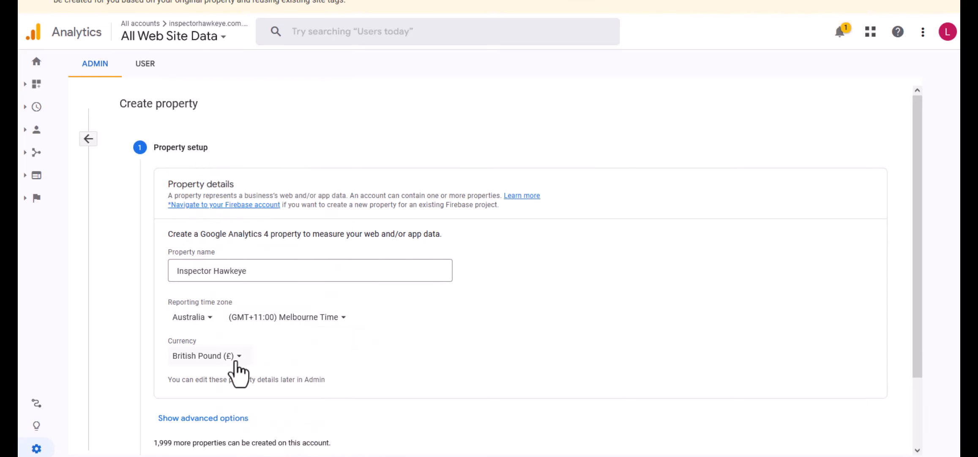
{"action": "left_click", "coordinate": [226, 355]}
{"action": "left_click", "coordinate": [254, 183]}
Reveal the advanced property options and continue to the business information without creating a Universal Analytics property.
{"action": "scroll", "coordinate": [546, 184], "scroll_direction": "down", "scroll_amount": 2}
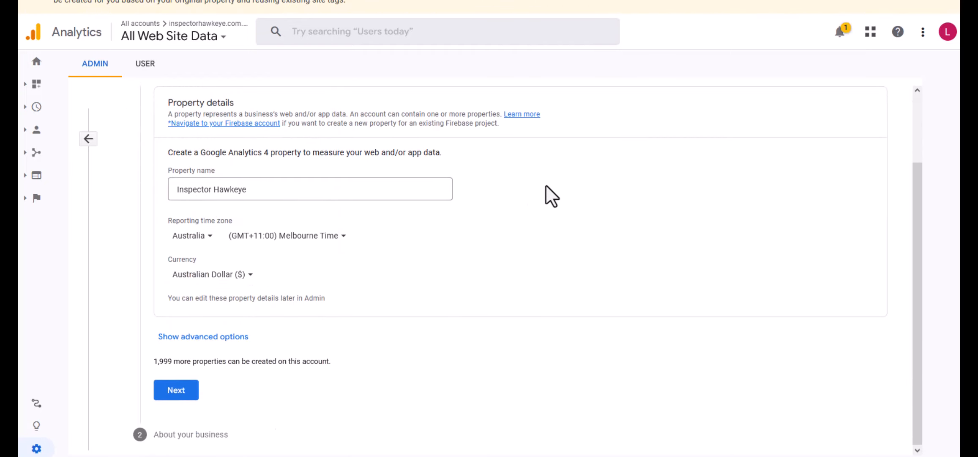
{"action": "left_click", "coordinate": [203, 336]}
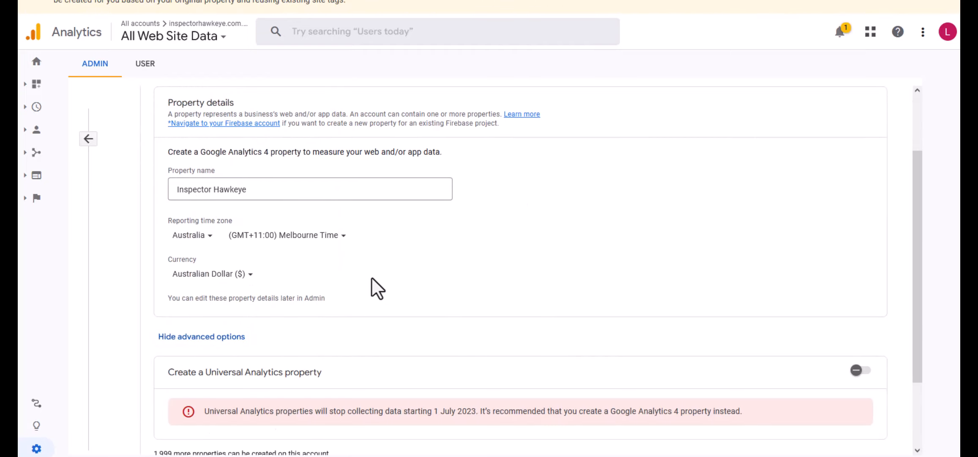
{"action": "scroll", "coordinate": [366, 271], "scroll_direction": "down", "scroll_amount": 2}
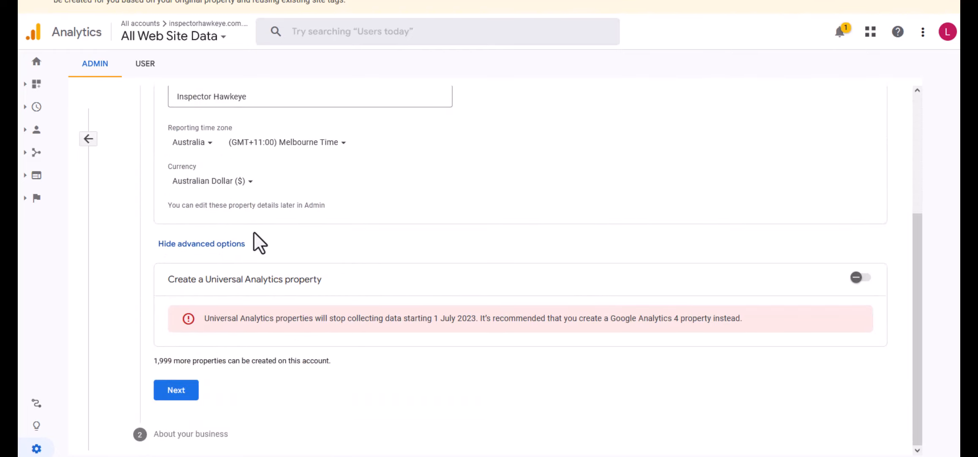
{"action": "left_click", "coordinate": [177, 391]}
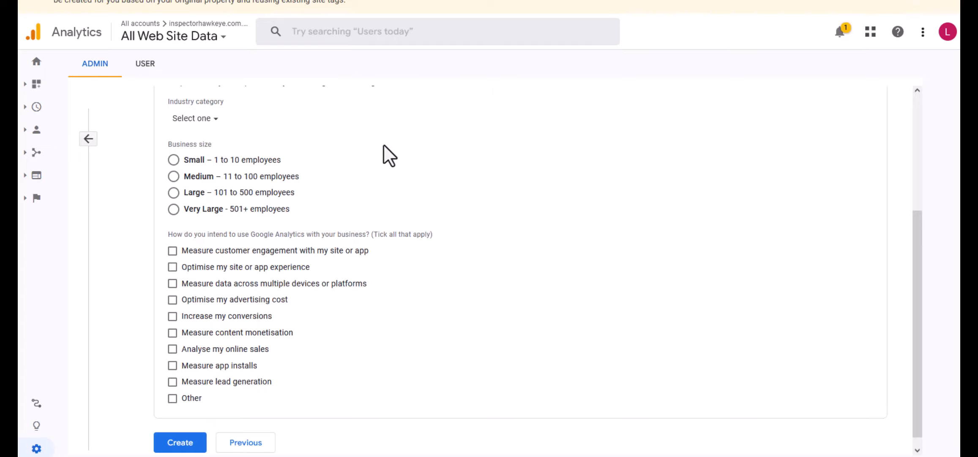
Set the business's industry category to Property.
{"action": "scroll", "coordinate": [372, 156], "scroll_direction": "up", "scroll_amount": 2}
{"action": "left_click", "coordinate": [194, 209]}
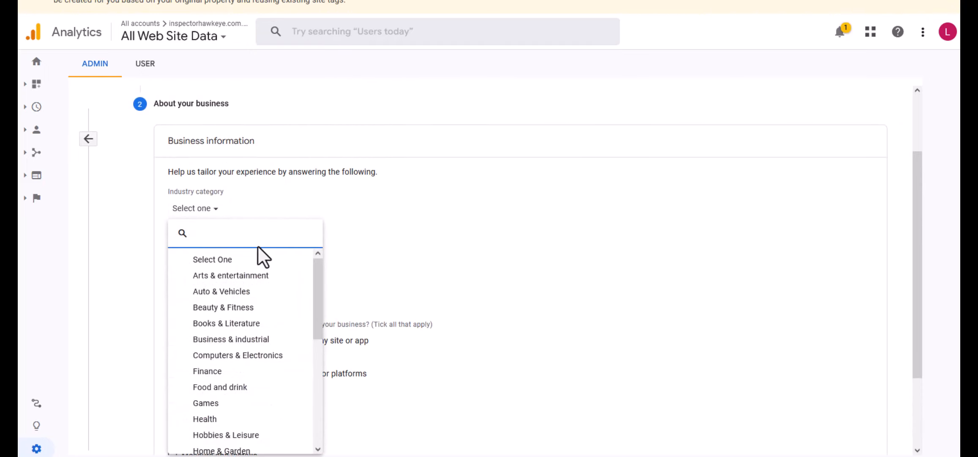
{"action": "type", "text": "rea"}
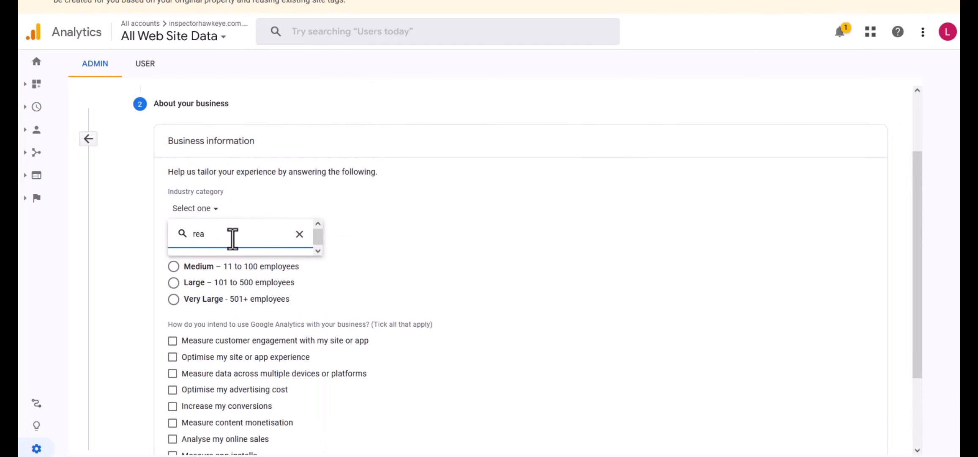
{"action": "left_click_drag", "start_coordinate": [234, 237], "coordinate": [186, 233]}
{"action": "type", "text": "prop"}
{"action": "left_click", "coordinate": [202, 260]}
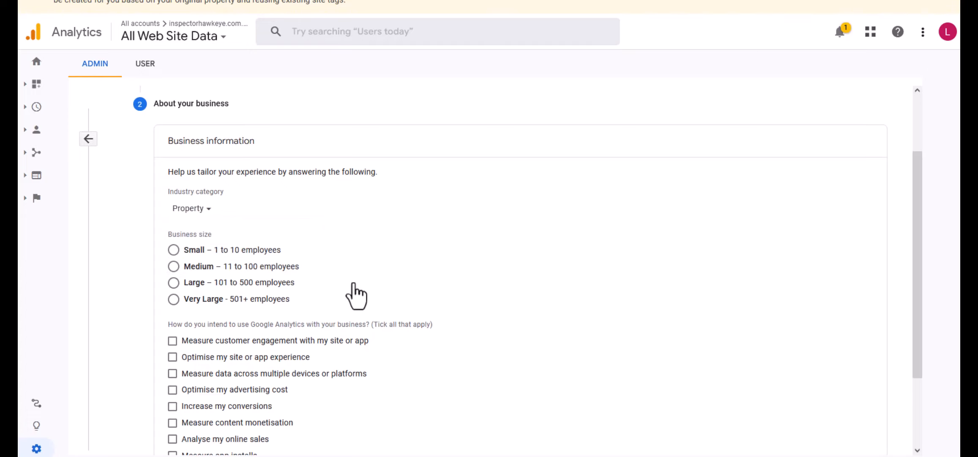
Choose the Medium business size, tick measuring customer engagement and increasing conversions as intended uses, and create the property.
{"action": "left_click", "coordinate": [174, 266]}
{"action": "scroll", "coordinate": [347, 271], "scroll_direction": "down", "scroll_amount": 2}
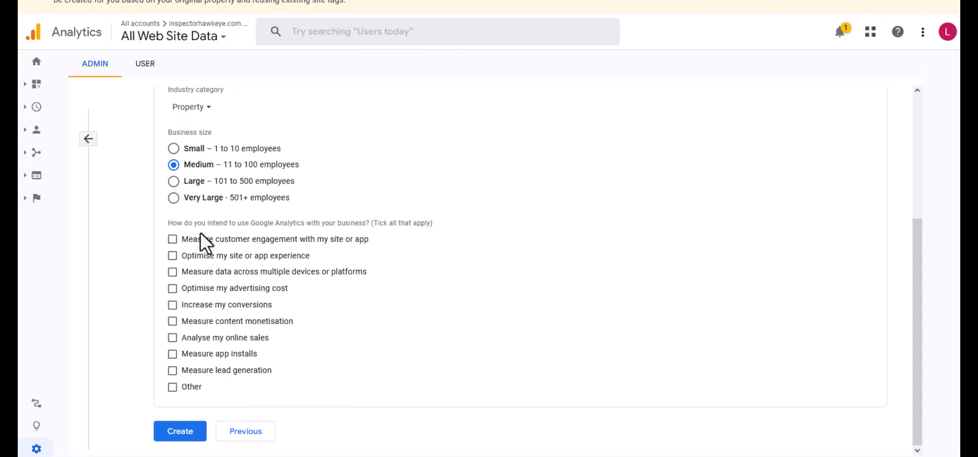
{"action": "left_click", "coordinate": [174, 239]}
{"action": "left_click", "coordinate": [173, 305]}
{"action": "left_click", "coordinate": [196, 431]}
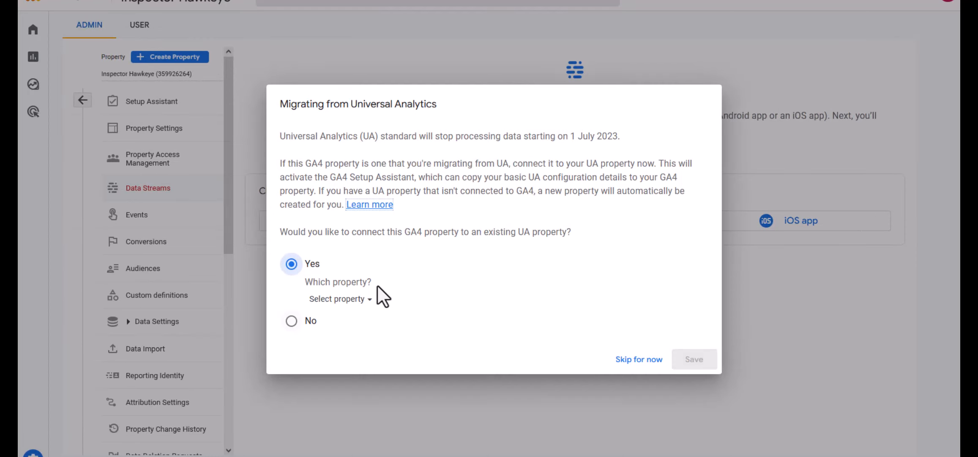
{"action": "left_click", "coordinate": [353, 299]}
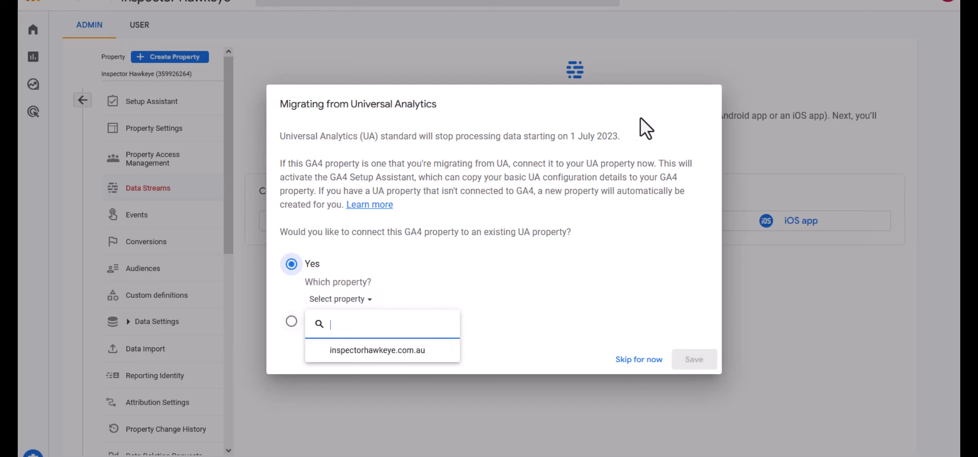
{"action": "left_click", "coordinate": [628, 158]}
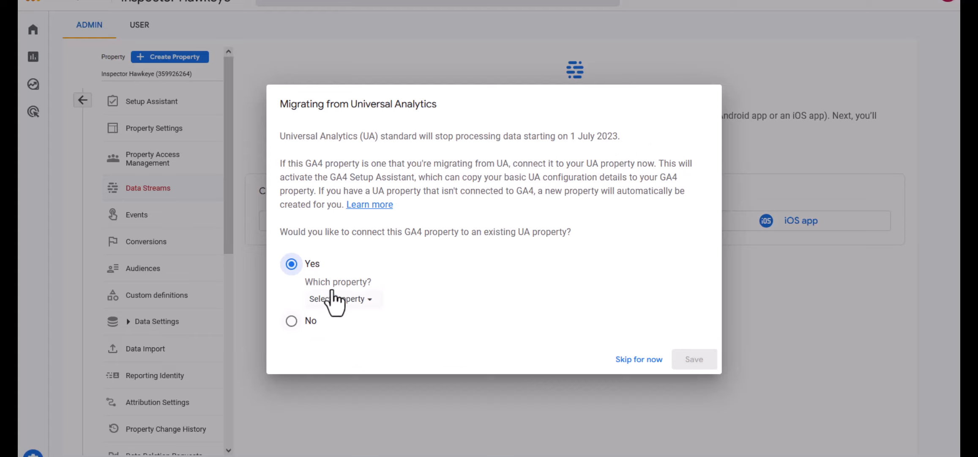
{"action": "left_click", "coordinate": [346, 299]}
{"action": "left_click", "coordinate": [436, 266]}
Decline connecting the GA4 property to an existing Universal Analytics property and save that migration choice.
{"action": "left_click", "coordinate": [292, 322]}
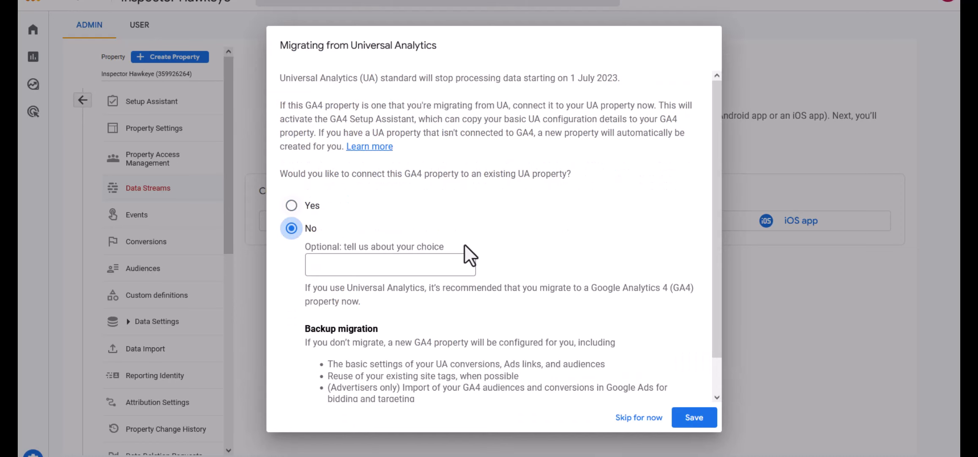
{"action": "scroll", "coordinate": [587, 231], "scroll_direction": "down", "scroll_amount": 1}
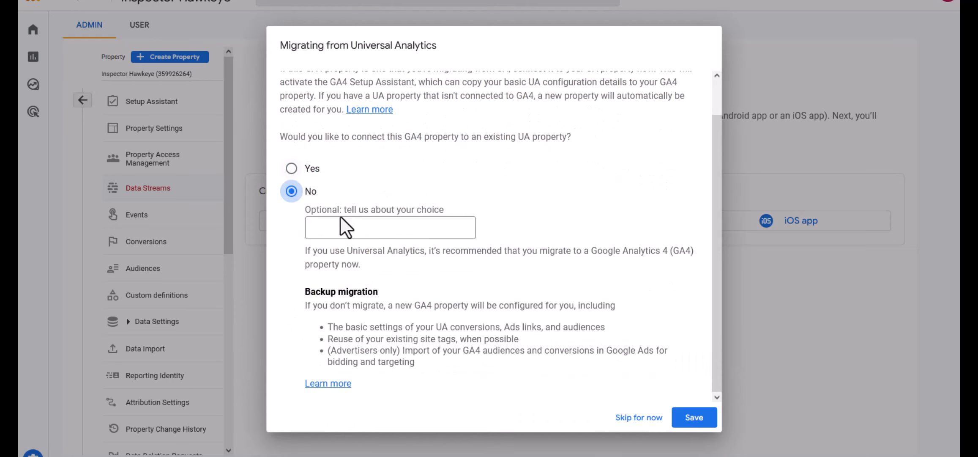
{"action": "left_click", "coordinate": [686, 408]}
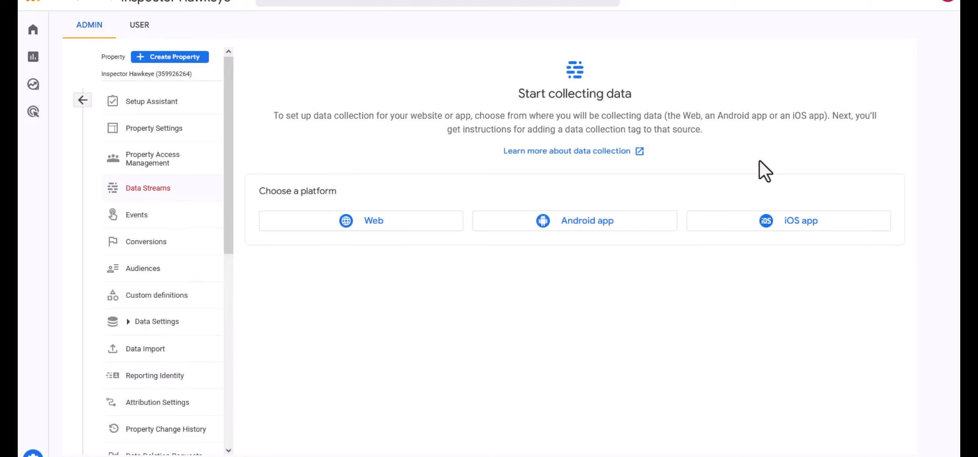
{"action": "left_click", "coordinate": [367, 227]}
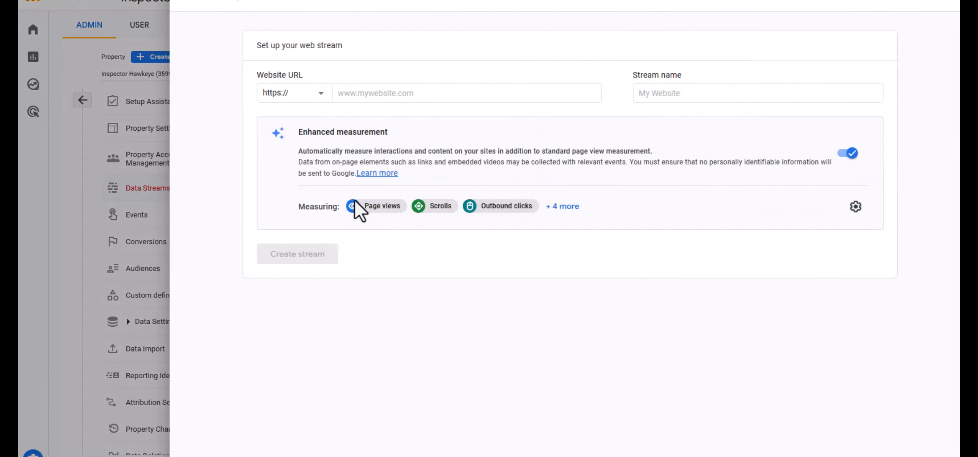
{"action": "left_click", "coordinate": [374, 88]}
{"action": "type", "text": "inspector"}
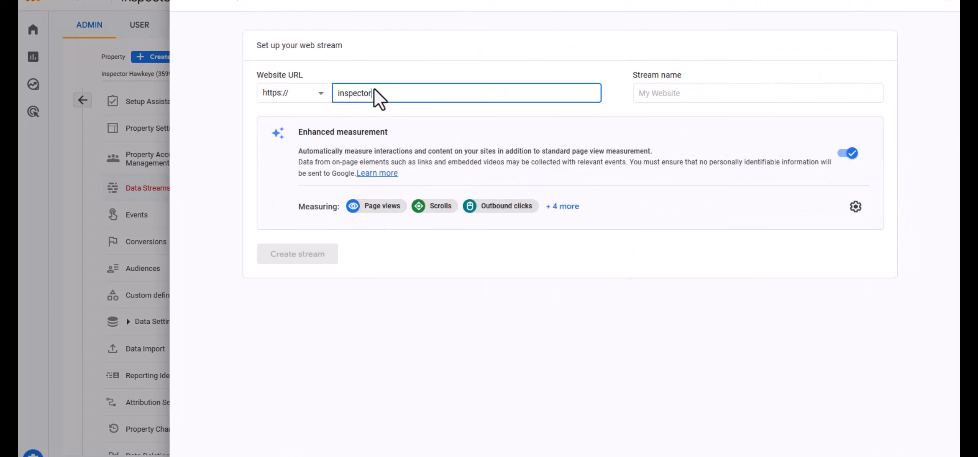
{"action": "type", "text": "hawkeye.com.au"}
{"action": "left_click", "coordinate": [685, 88]}
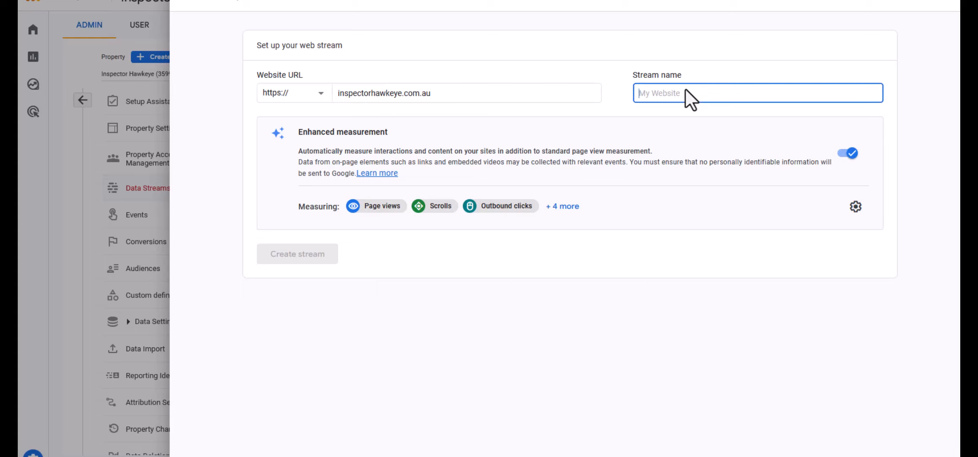
{"action": "type", "text": "Inspoector Hawkeye"}
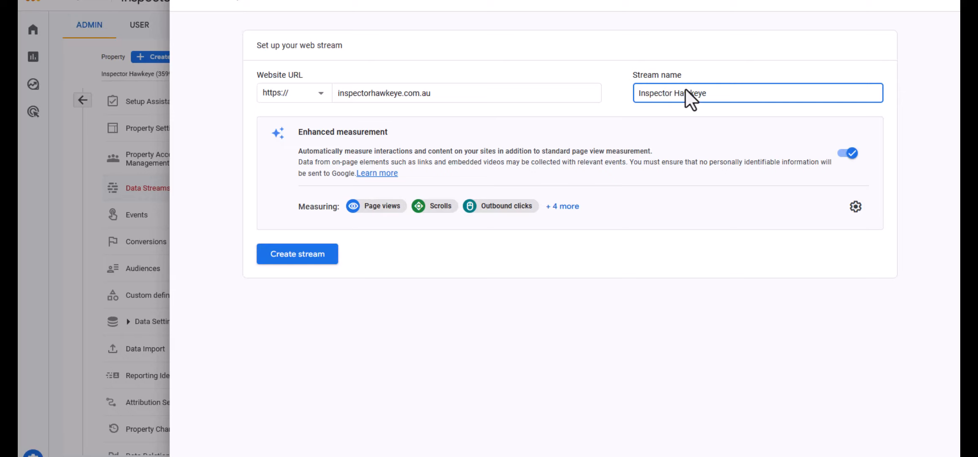
{"action": "type", "text": "ite"}
{"action": "left_click", "coordinate": [292, 258]}
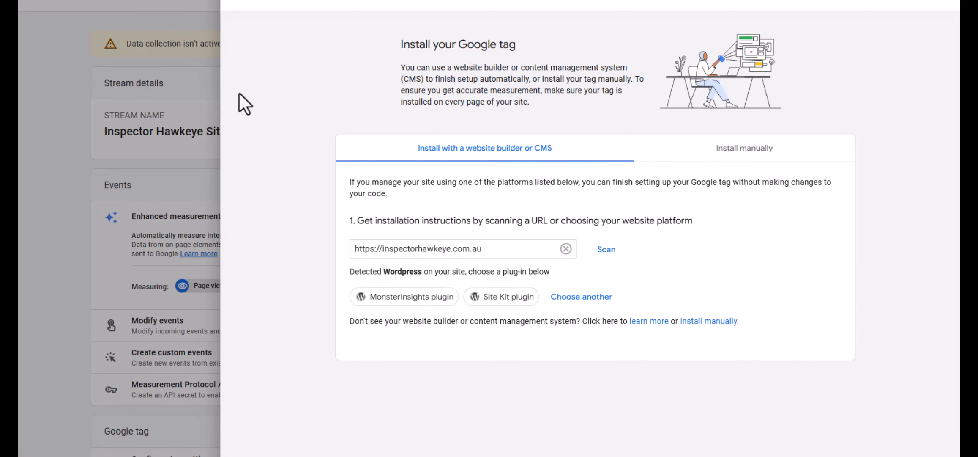
Open the stream's manual installation instructions for the Google tag and copy the gtag.js code.
{"action": "left_click", "coordinate": [231, 4]}
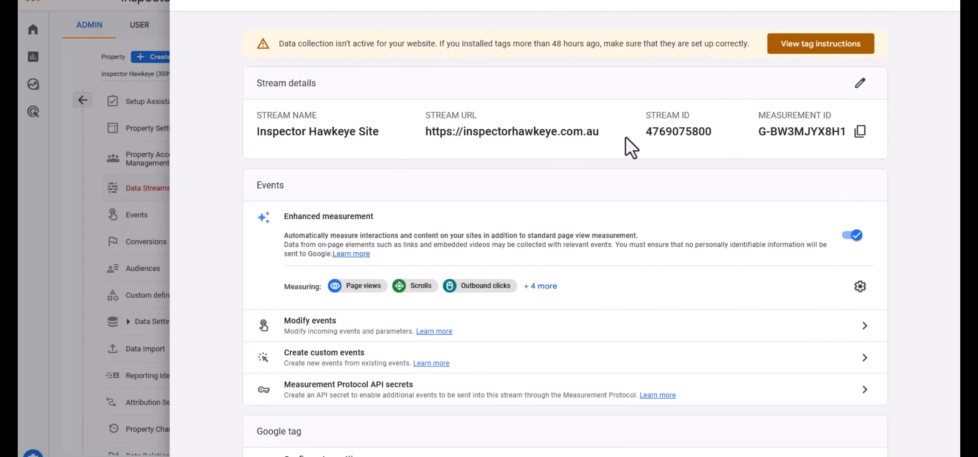
{"action": "left_click", "coordinate": [800, 51]}
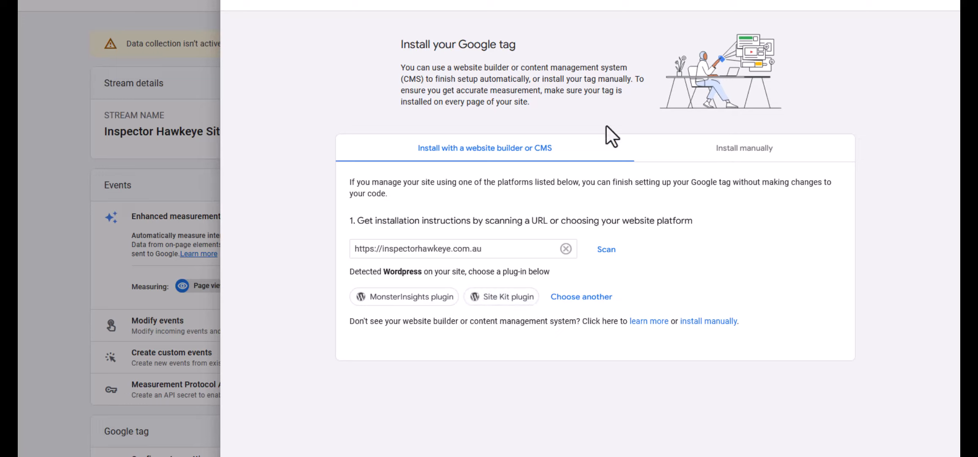
{"action": "left_click", "coordinate": [698, 326]}
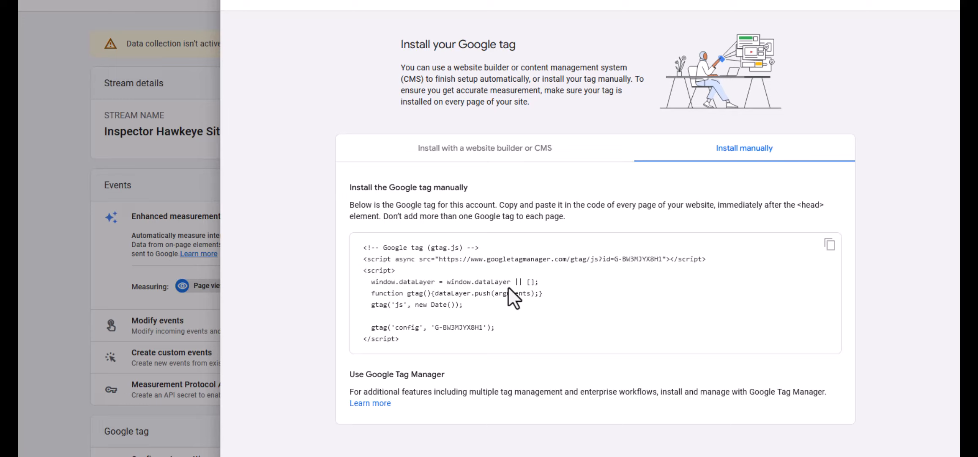
{"action": "left_click", "coordinate": [830, 246]}
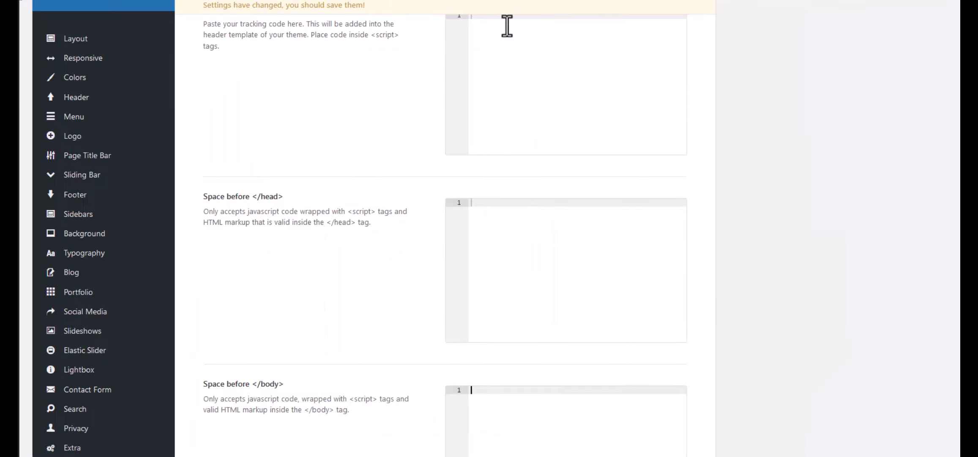
In the website's Avada theme options, paste the Google tag code into "Space before </head>" and remove the blank first line.
{"action": "scroll", "coordinate": [371, 131], "scroll_direction": "up", "scroll_amount": 4}
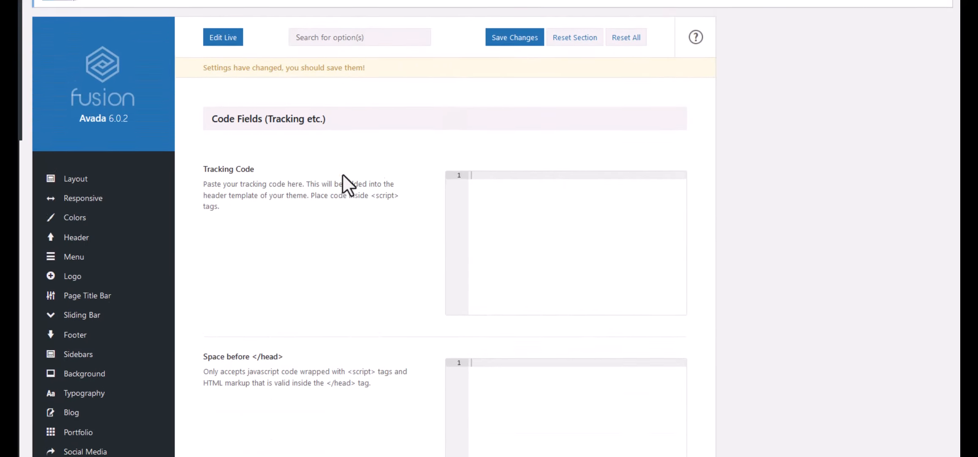
{"action": "scroll", "coordinate": [343, 174], "scroll_direction": "down", "scroll_amount": 3}
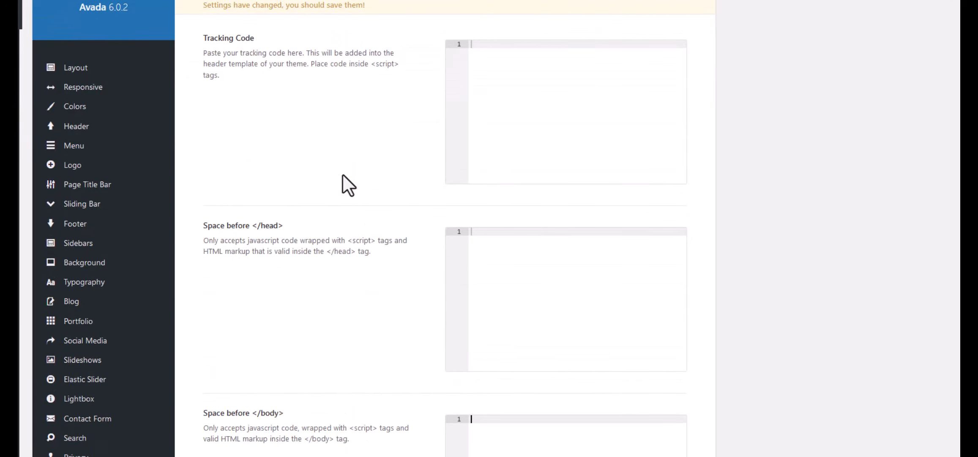
{"action": "scroll", "coordinate": [344, 176], "scroll_direction": "down", "scroll_amount": 1}
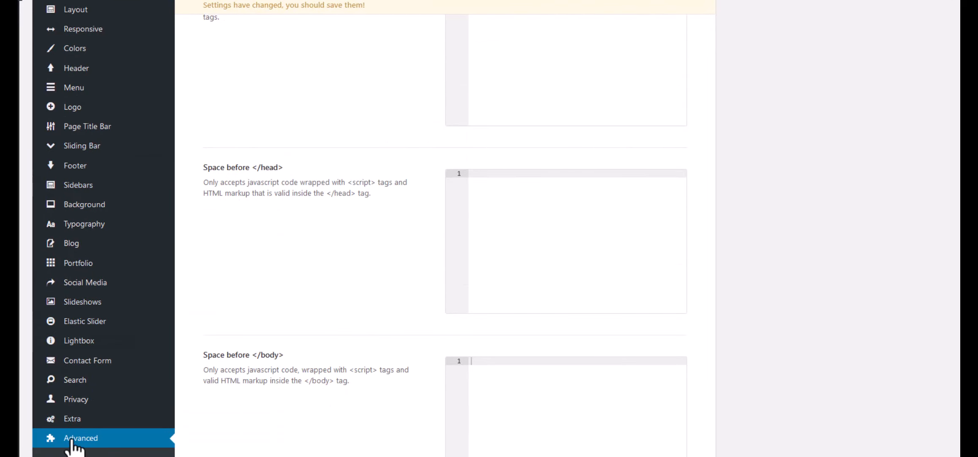
{"action": "key", "text": "ctrl+v"}
{"action": "left_click", "coordinate": [485, 178]}
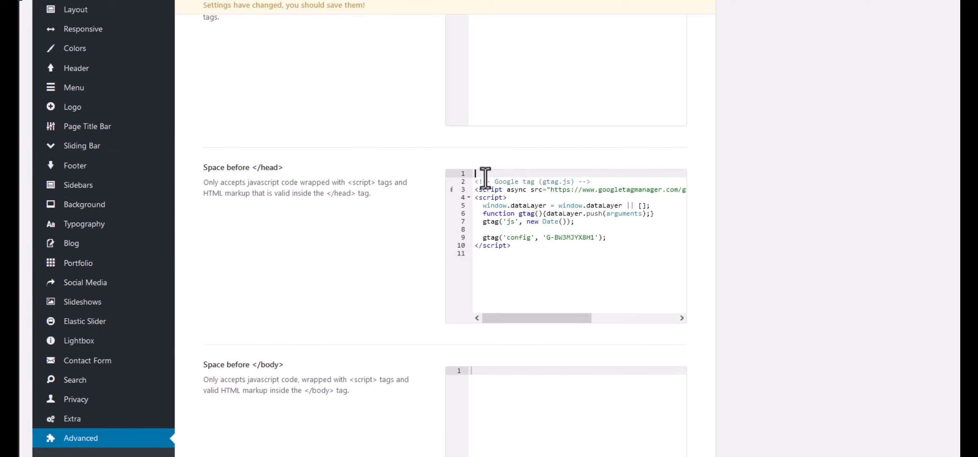
{"action": "key", "text": "Delete"}
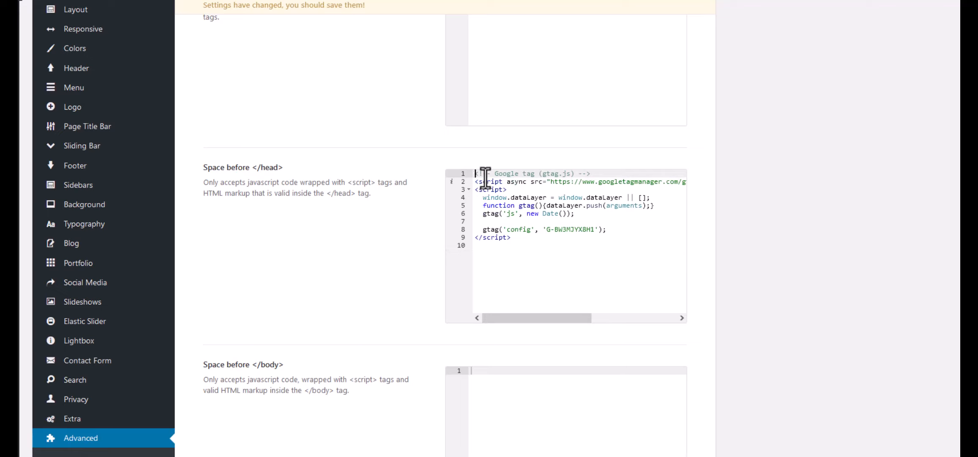